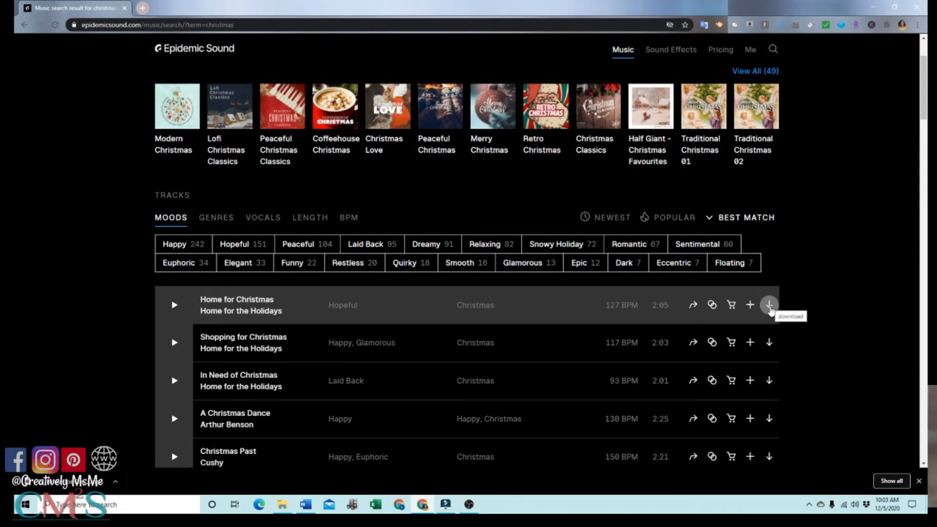
Start downloading the full mix of "Home for Christmas" and choose the Desktop as its save location.
{"action": "left_click", "coordinate": [769, 306]}
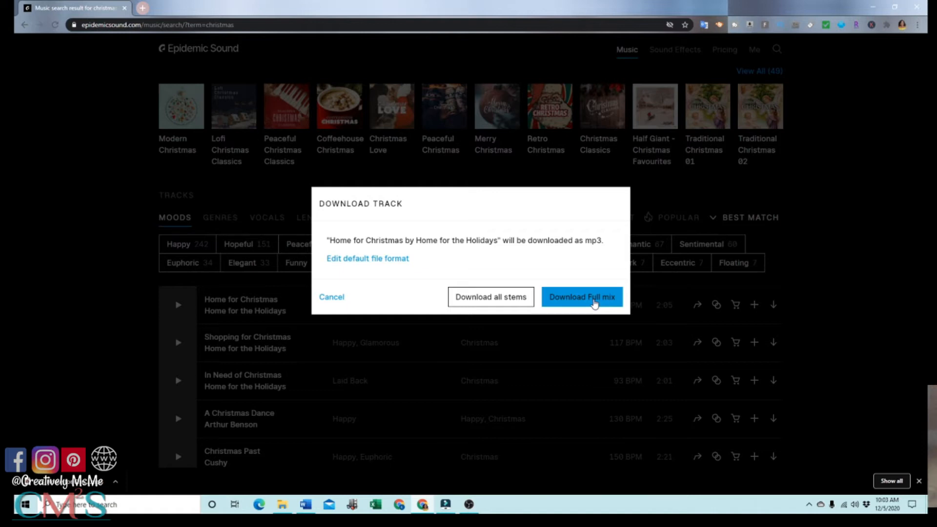
{"action": "left_click", "coordinate": [595, 303]}
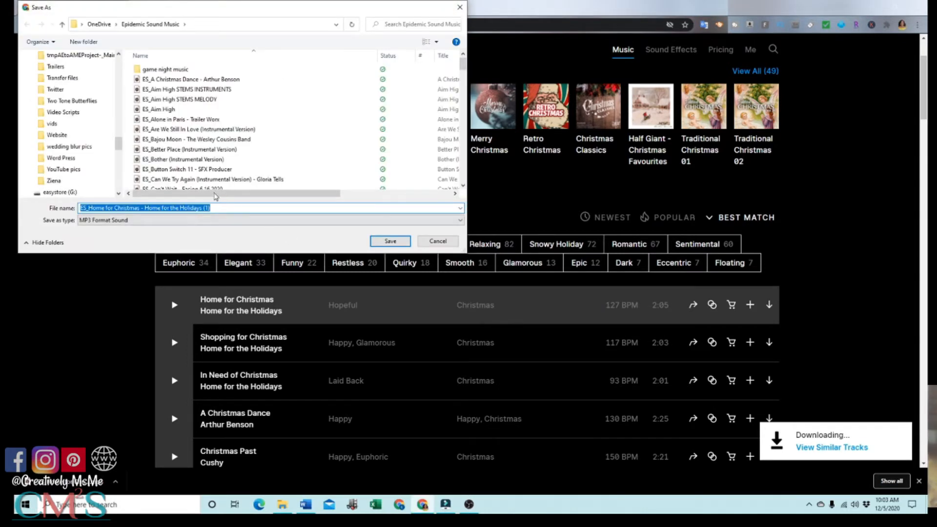
{"action": "scroll", "coordinate": [121, 168], "scroll_direction": "up", "scroll_amount": 3}
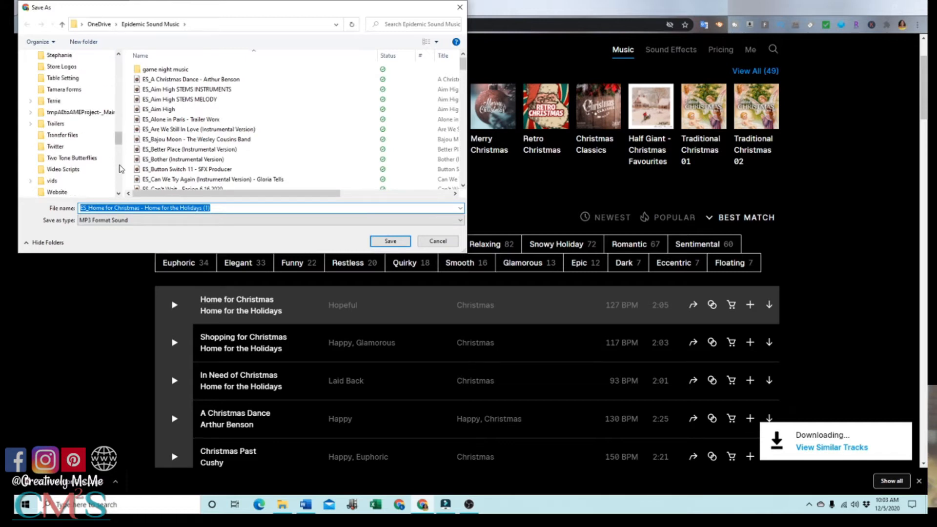
{"action": "scroll", "coordinate": [121, 169], "scroll_direction": "up", "scroll_amount": 5}
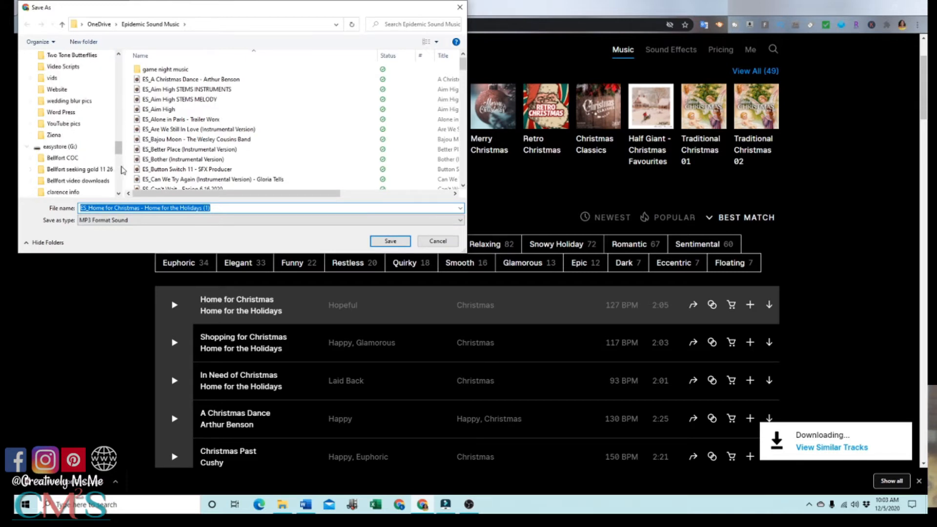
{"action": "scroll", "coordinate": [121, 169], "scroll_direction": "down", "scroll_amount": 3}
{"action": "scroll", "coordinate": [122, 169], "scroll_direction": "up", "scroll_amount": 4}
{"action": "scroll", "coordinate": [121, 169], "scroll_direction": "up", "scroll_amount": 15}
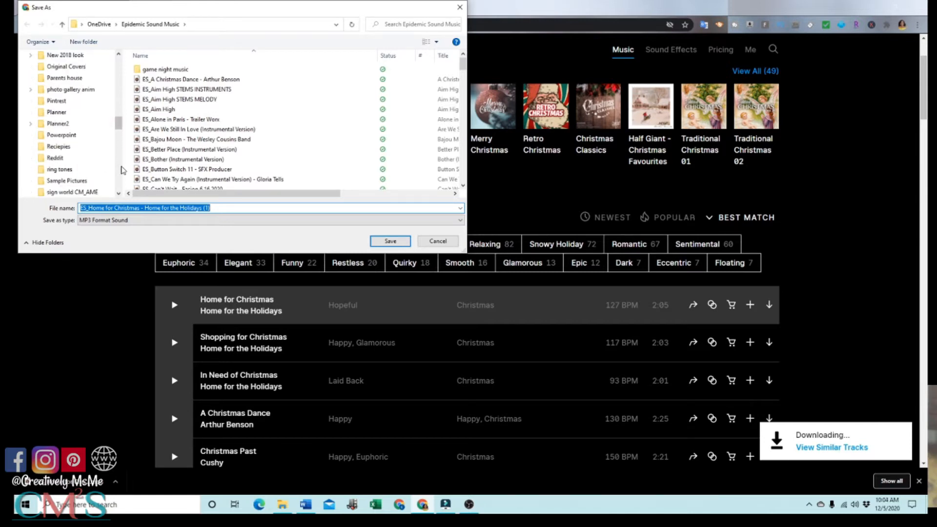
{"action": "scroll", "coordinate": [123, 169], "scroll_direction": "up", "scroll_amount": 3}
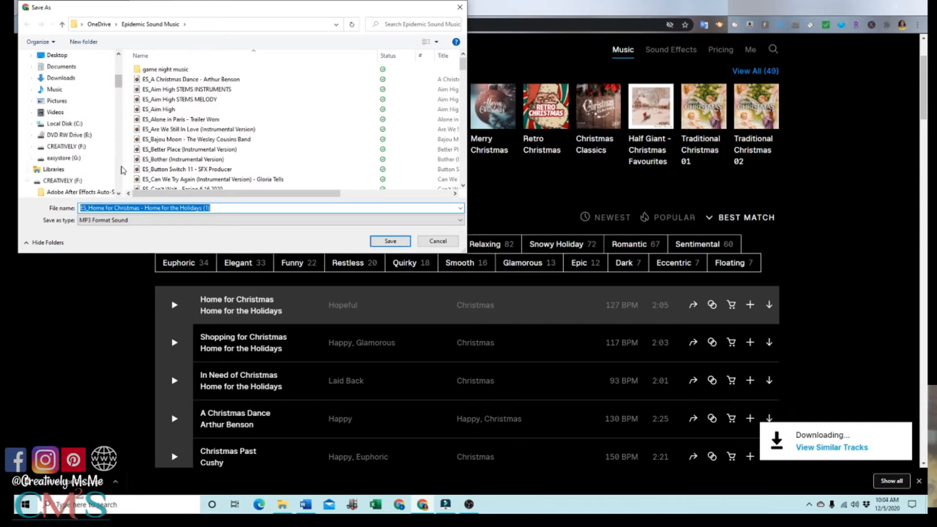
{"action": "scroll", "coordinate": [123, 169], "scroll_direction": "up", "scroll_amount": 2}
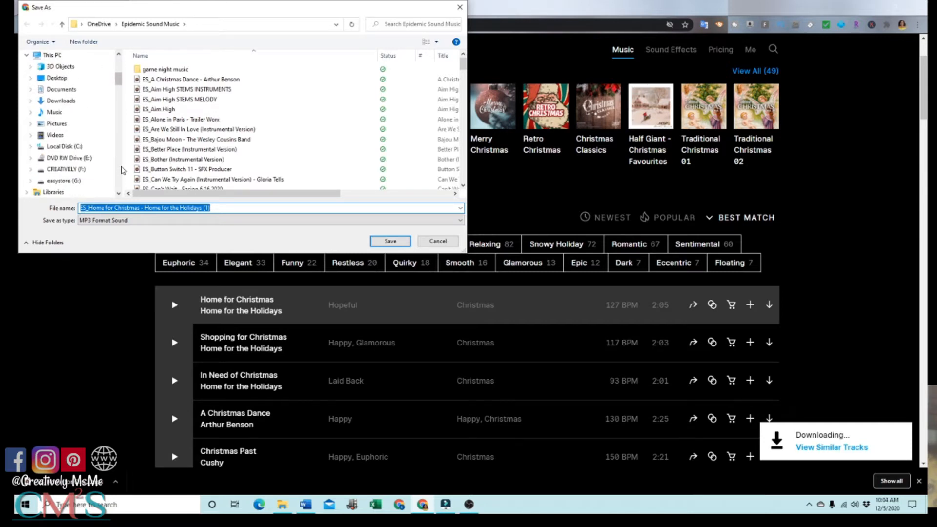
{"action": "left_click", "coordinate": [62, 82]}
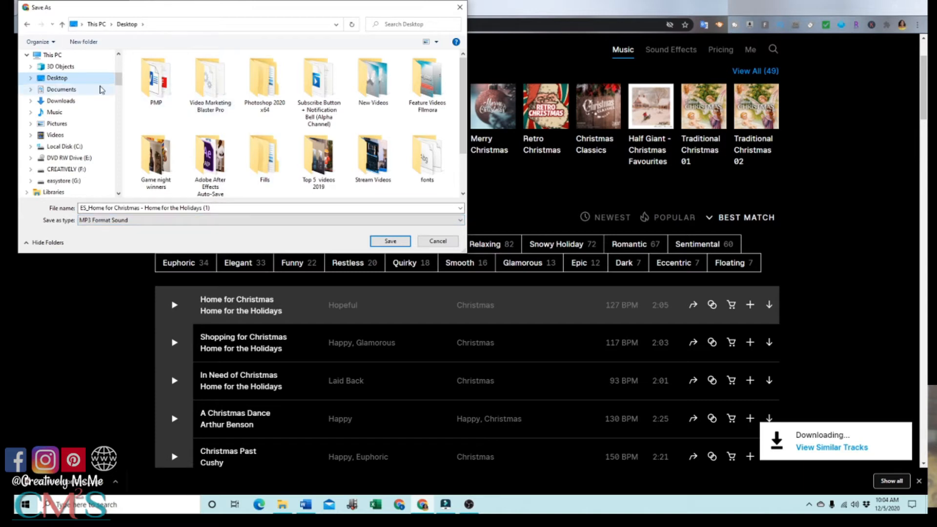
Create a folder named Music on the Desktop and save the "Home for Christmas" MP3 in it.
{"action": "left_click", "coordinate": [131, 61]}
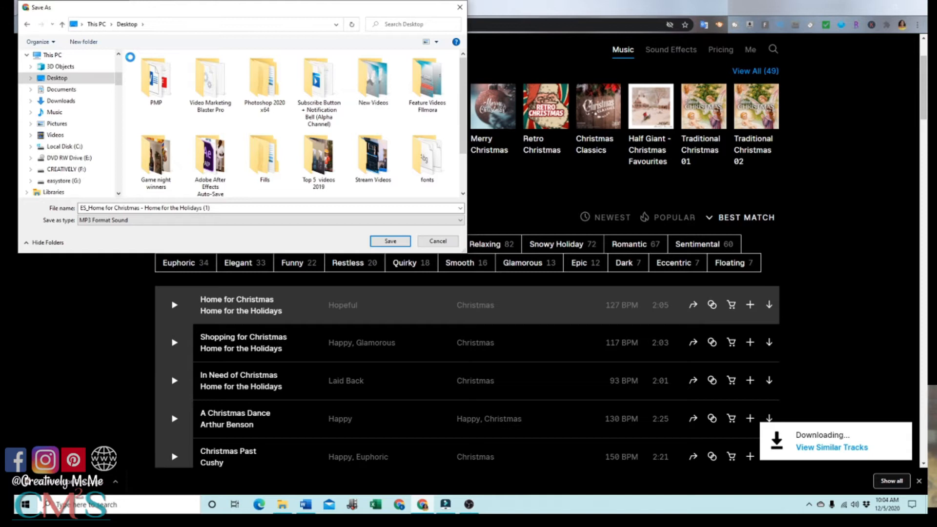
{"action": "right_click", "coordinate": [130, 57]}
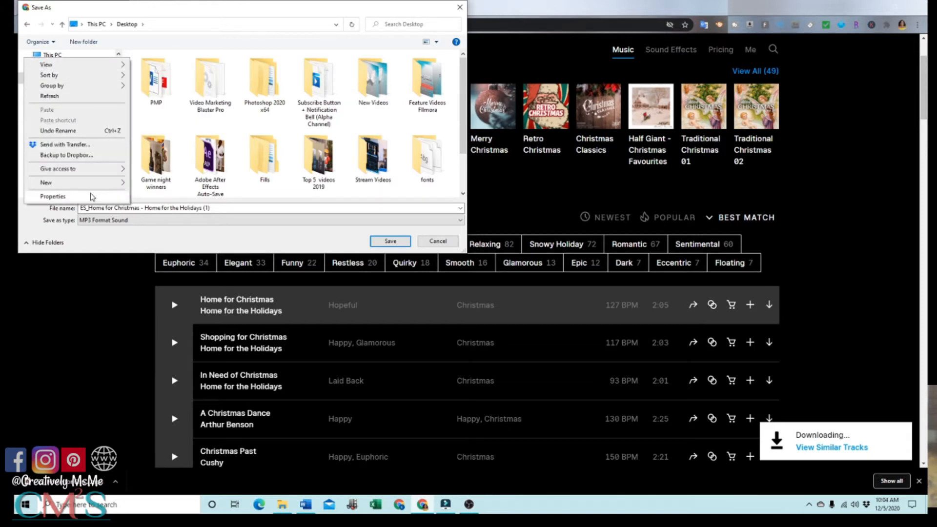
{"action": "mouse_move", "coordinate": [95, 184]}
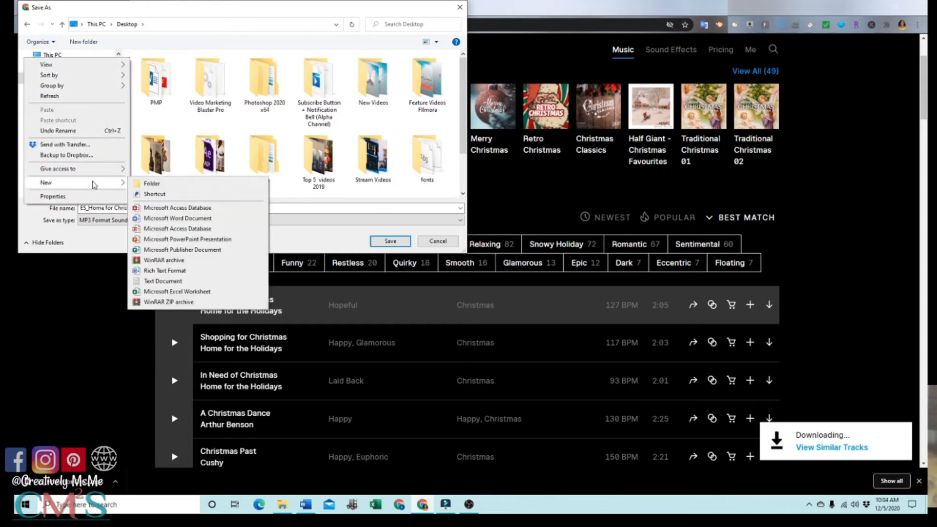
{"action": "left_click", "coordinate": [139, 188]}
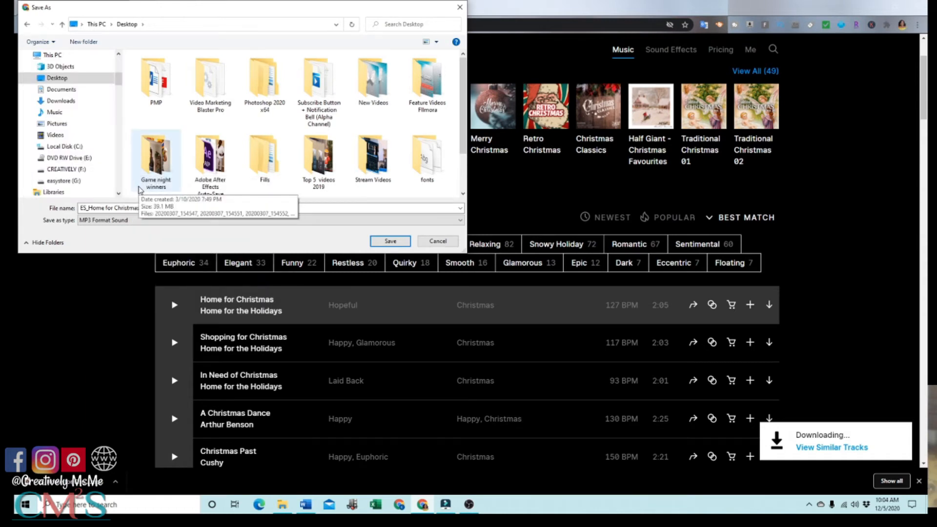
{"action": "scroll", "coordinate": [421, 190], "scroll_direction": "down", "scroll_amount": 1}
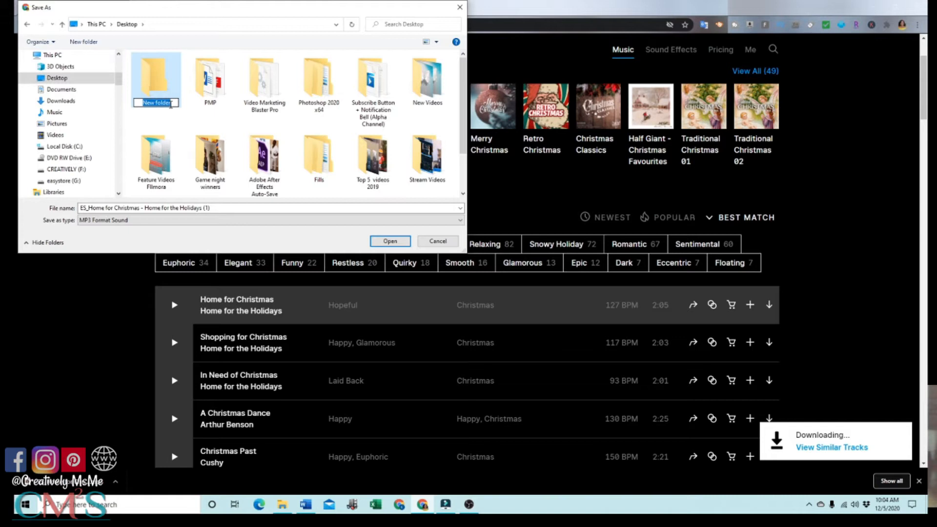
{"action": "type", "text": "Muis"}
{"action": "key", "text": "BackSpace"}
{"action": "type", "text": "cis"}
{"action": "key", "text": "BackSpace"}
{"action": "key", "text": "BackSpace"}
{"action": "key", "text": "BackSpace"}
{"action": "type", "text": "sic"}
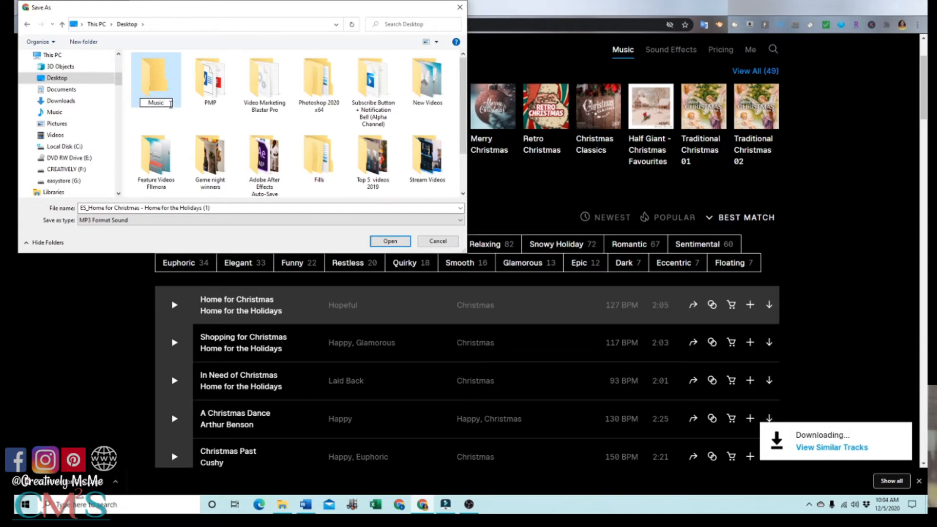
{"action": "key", "text": "Return"}
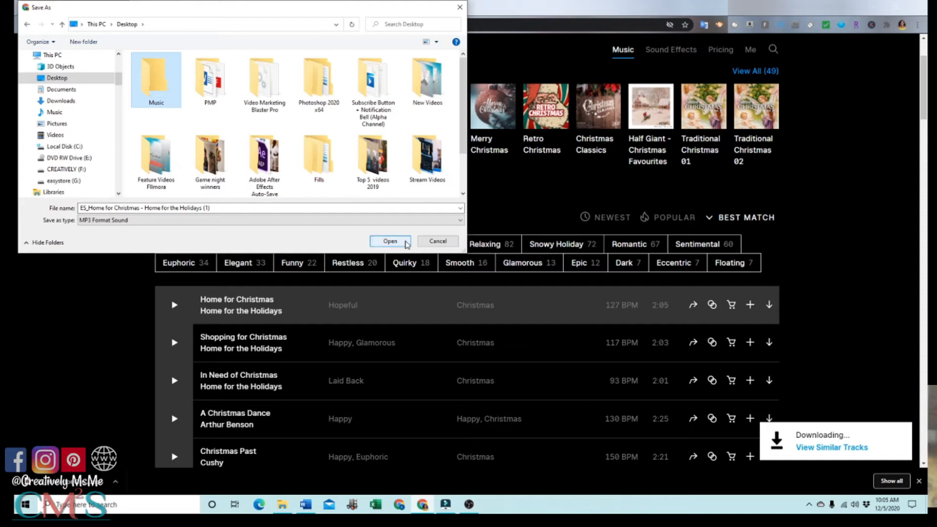
{"action": "left_click", "coordinate": [391, 241]}
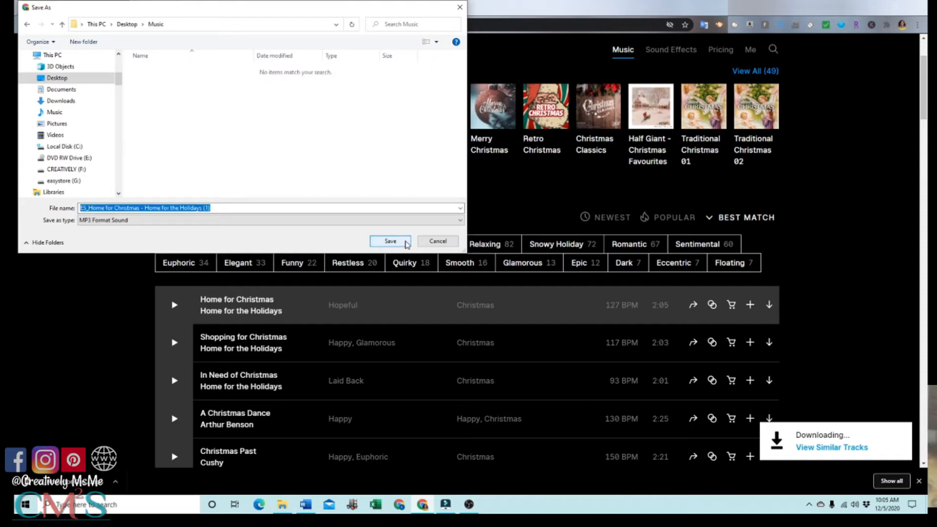
{"action": "left_click", "coordinate": [406, 243]}
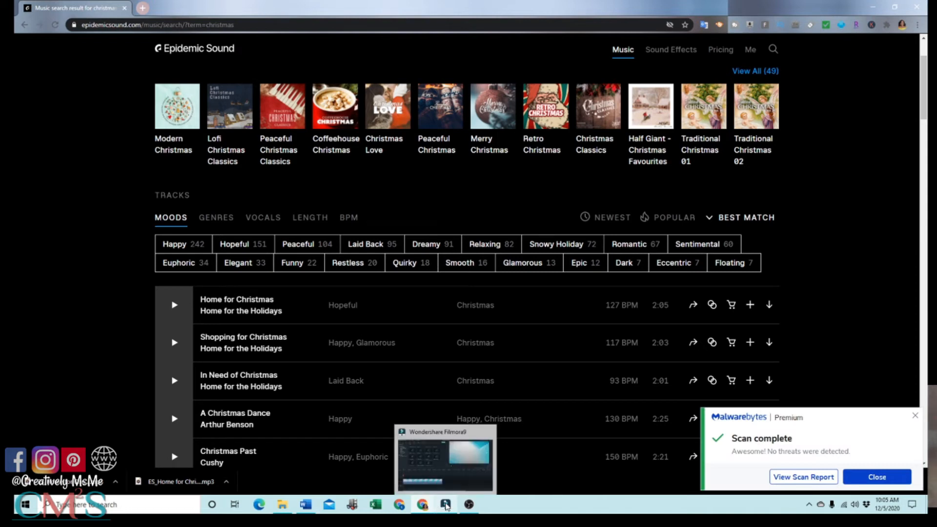
Switch to Wondershare Filmora9 and import the "Home for Christmas" track from the Desktop's Music folder into the My Music audio library.
{"action": "left_click", "coordinate": [446, 505]}
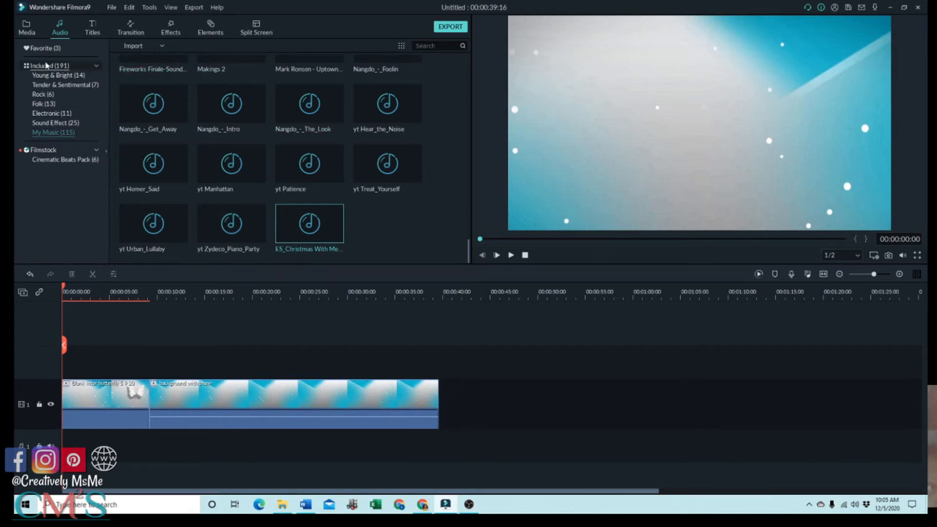
{"action": "left_click", "coordinate": [25, 29]}
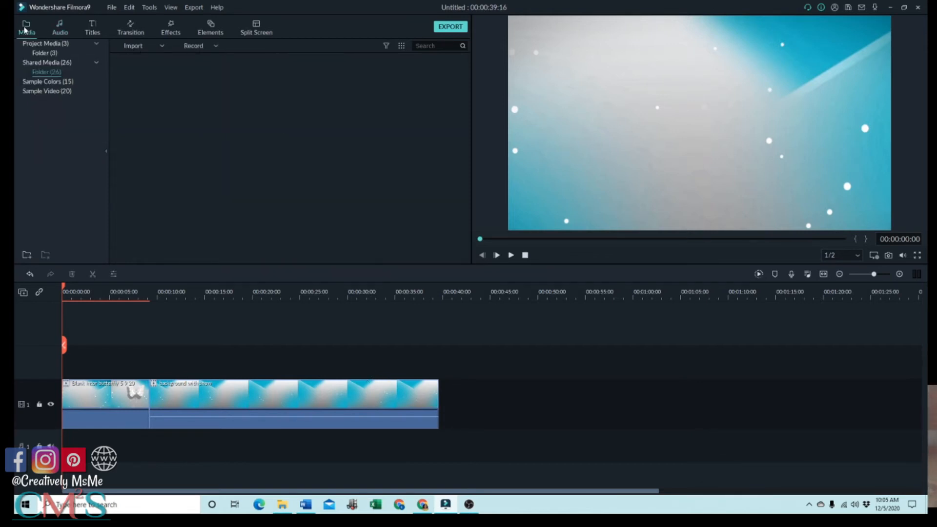
{"action": "left_click", "coordinate": [61, 30]}
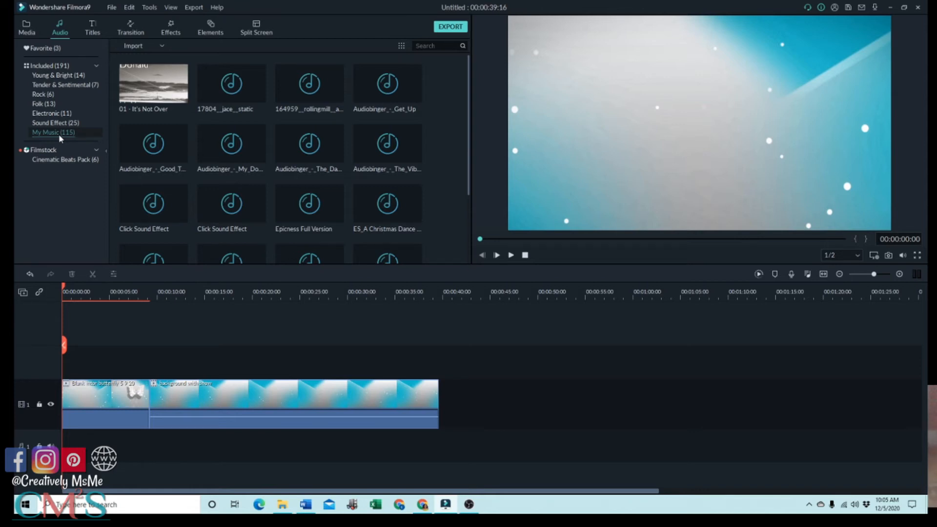
{"action": "left_click", "coordinate": [162, 47]}
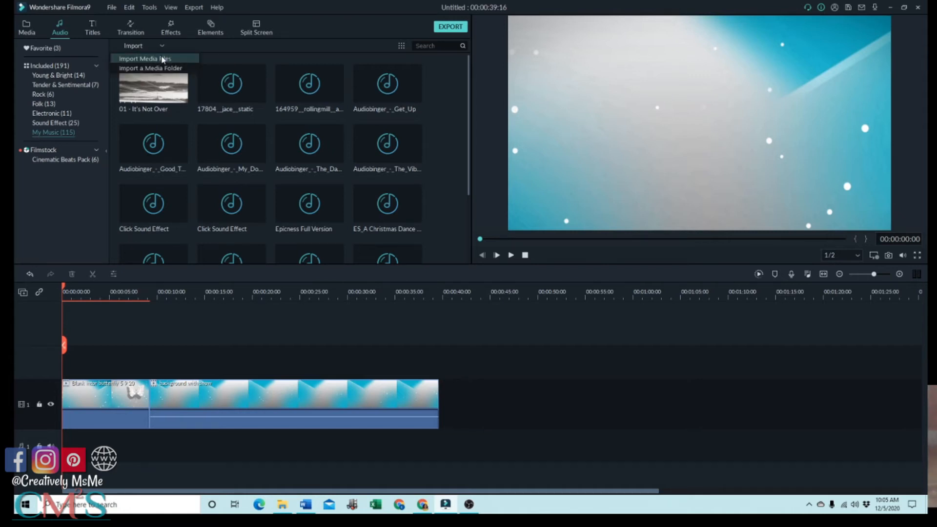
{"action": "left_click", "coordinate": [163, 59]}
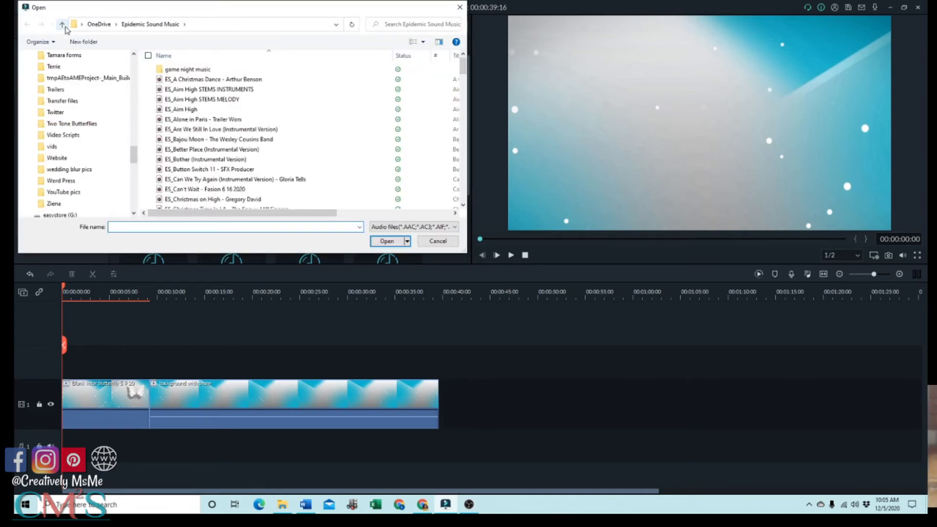
{"action": "left_click", "coordinate": [64, 25]}
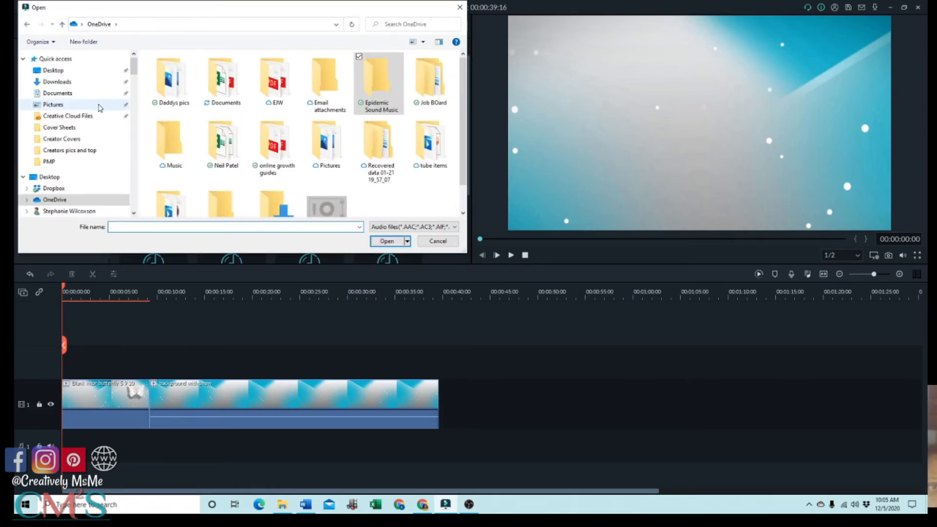
{"action": "left_click", "coordinate": [58, 73]}
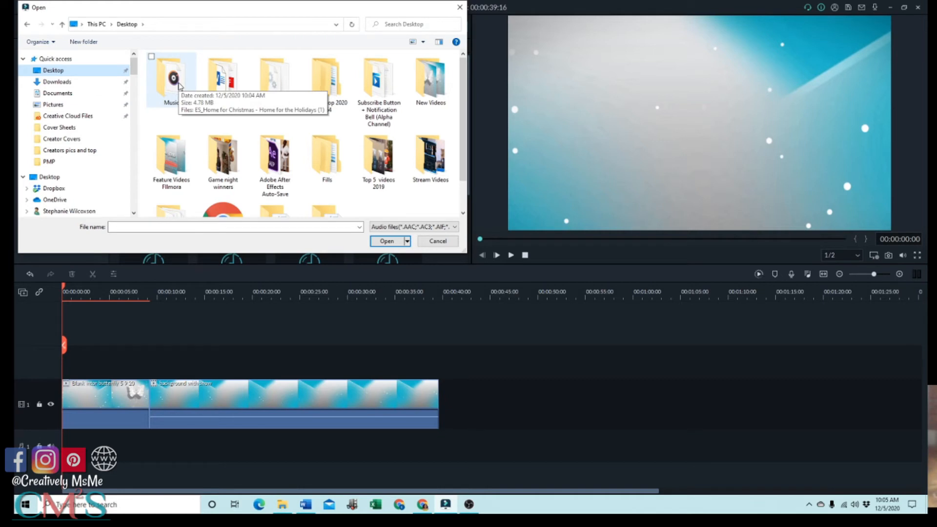
{"action": "double_click", "coordinate": [173, 81]}
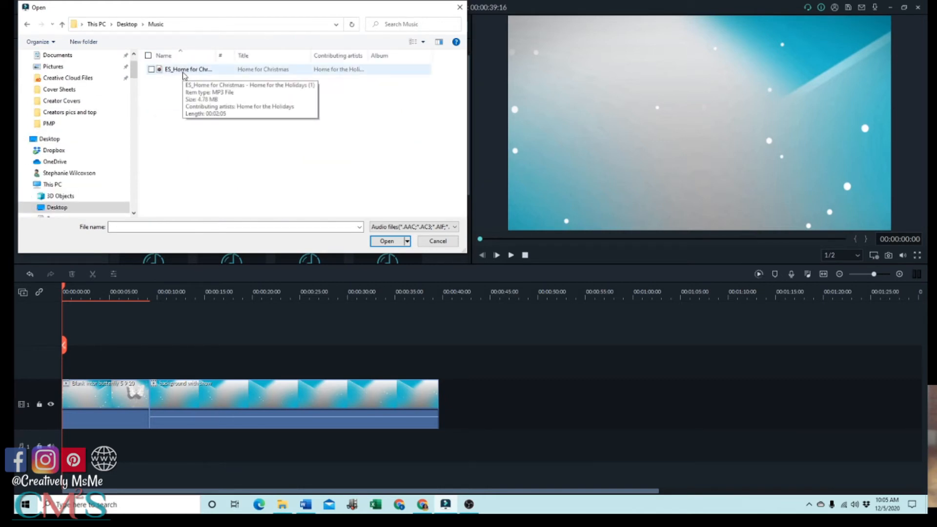
{"action": "left_click", "coordinate": [152, 71]}
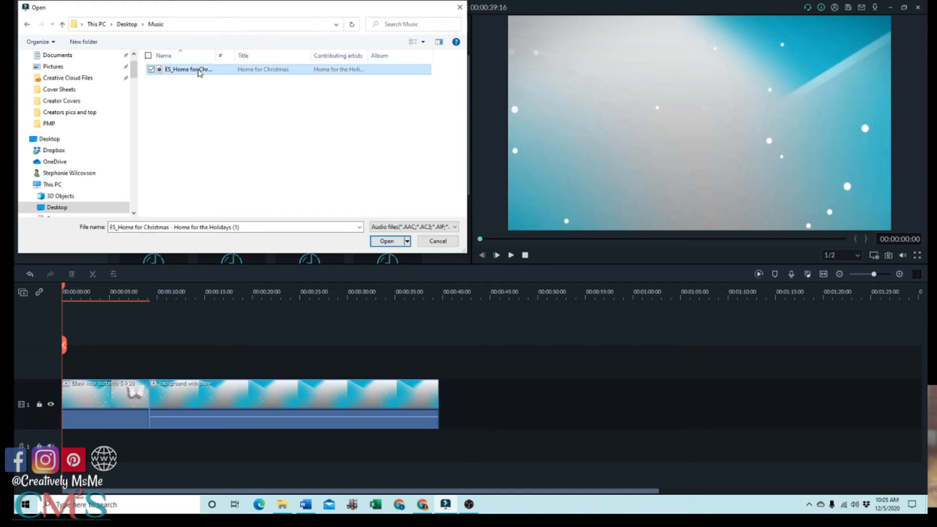
{"action": "double_click", "coordinate": [198, 71]}
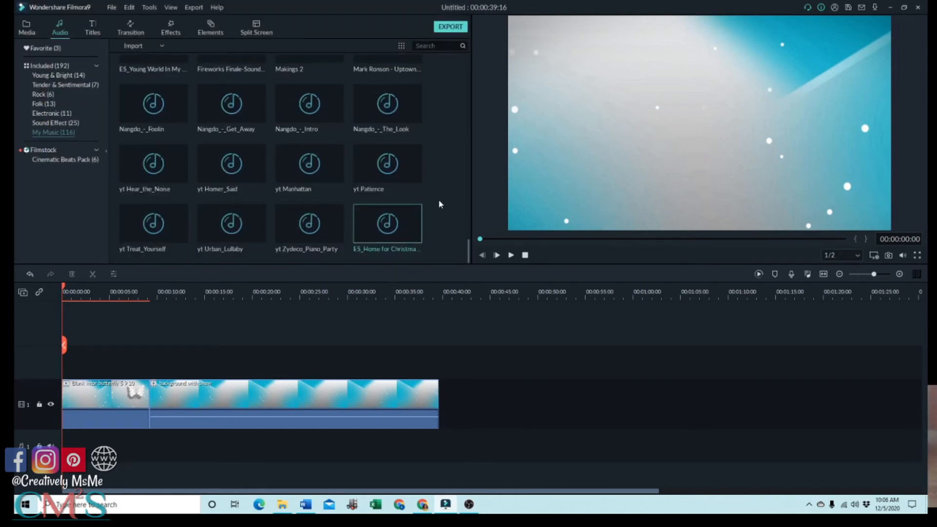
Add the Christmas music clip to audio track 1 at the start of the timeline and preview its opening.
{"action": "mouse_move", "coordinate": [419, 243]}
{"action": "left_click_drag", "start_coordinate": [400, 223], "coordinate": [67, 439]}
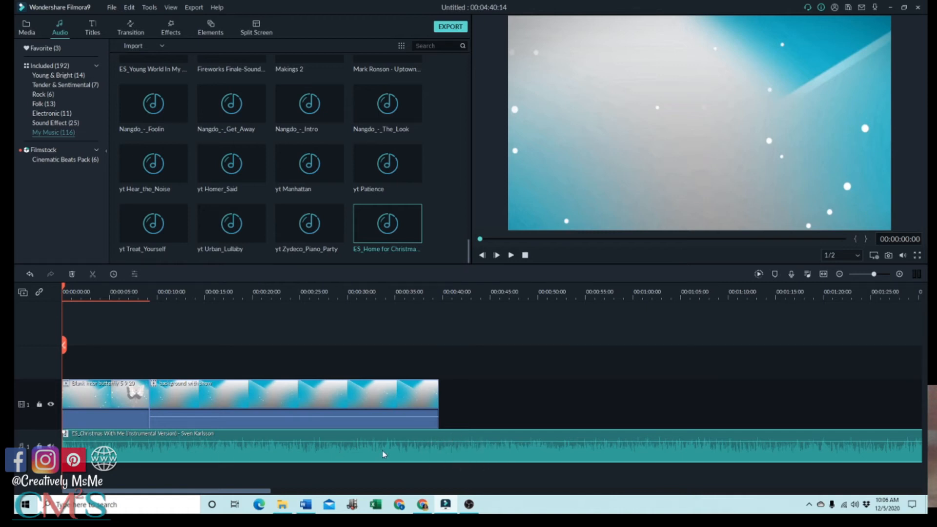
{"action": "left_click", "coordinate": [511, 256]}
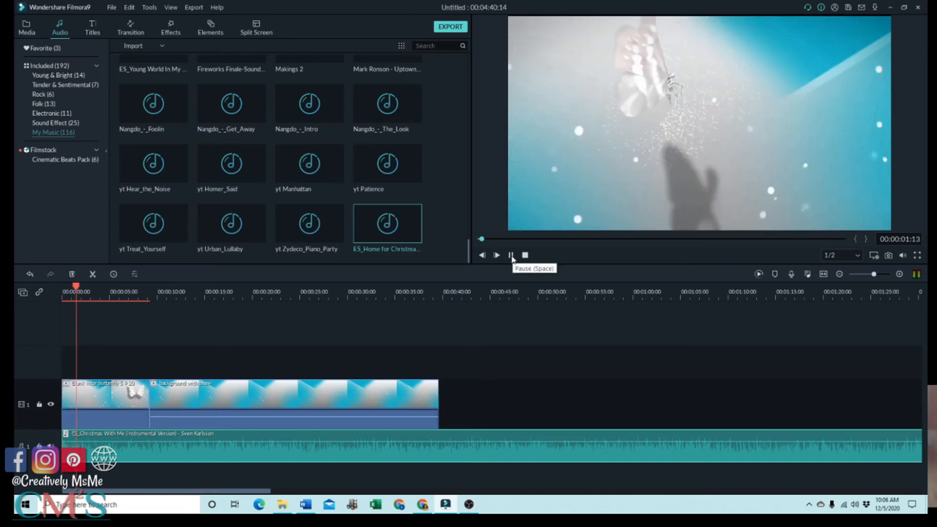
{"action": "left_click", "coordinate": [511, 255]}
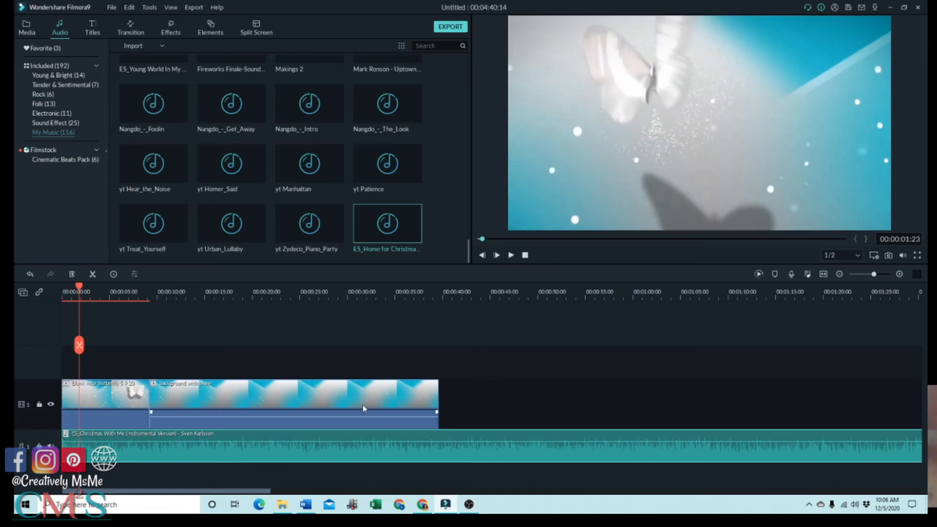
Lower the music clip's volume to -16.55 dB and preview it with the video.
{"action": "double_click", "coordinate": [285, 448]}
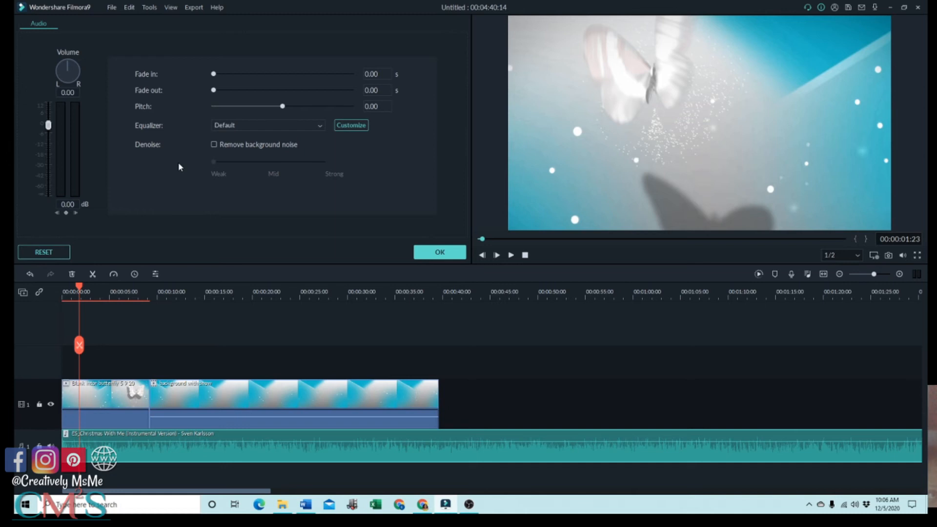
{"action": "left_click_drag", "start_coordinate": [52, 132], "coordinate": [48, 155]}
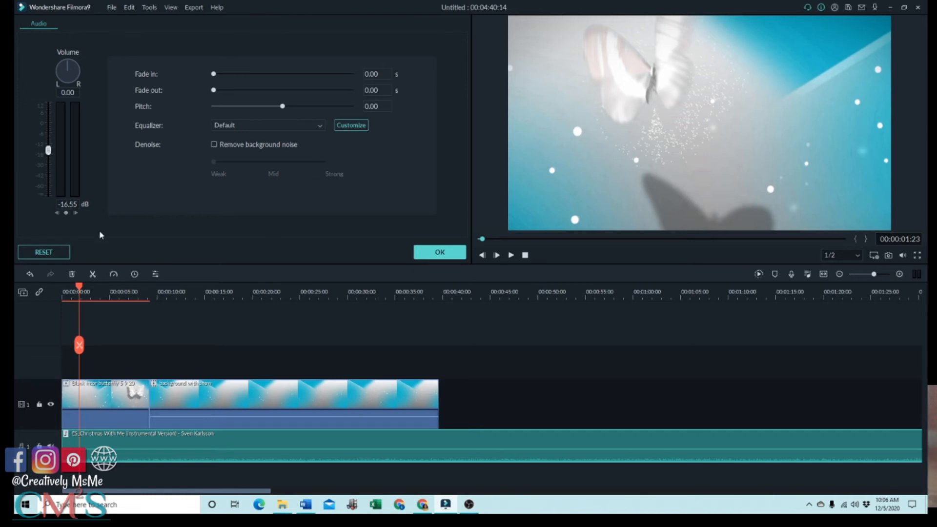
{"action": "left_click", "coordinate": [511, 255]}
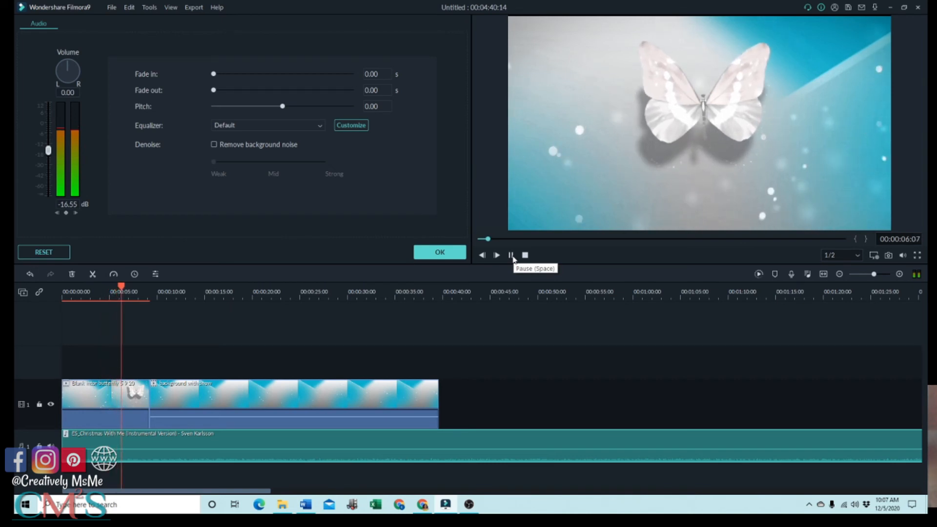
{"action": "left_click", "coordinate": [511, 255]}
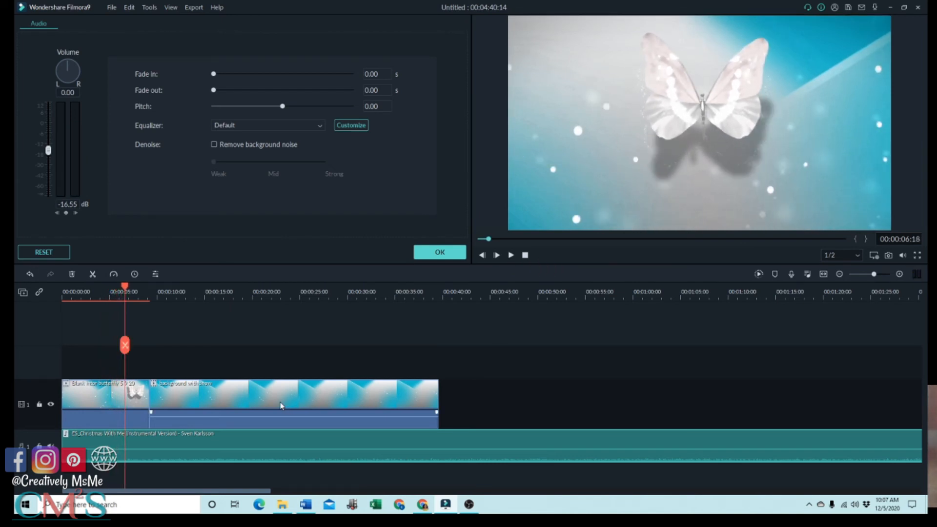
Split the Christmas music at the end of the video, 00:00:39:17, and delete the excess piece and the "Home for Christmas" clip after it.
{"action": "left_click_drag", "start_coordinate": [126, 287], "coordinate": [441, 320]}
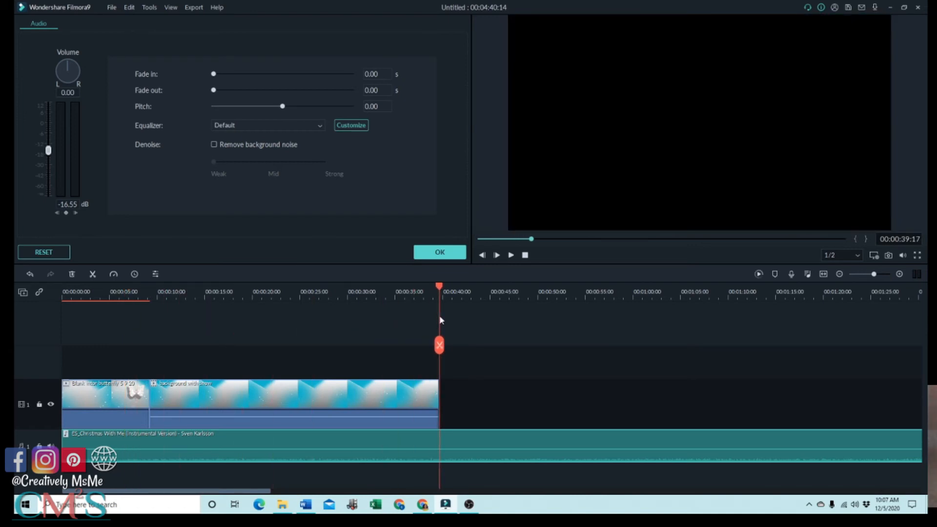
{"action": "left_click", "coordinate": [440, 350]}
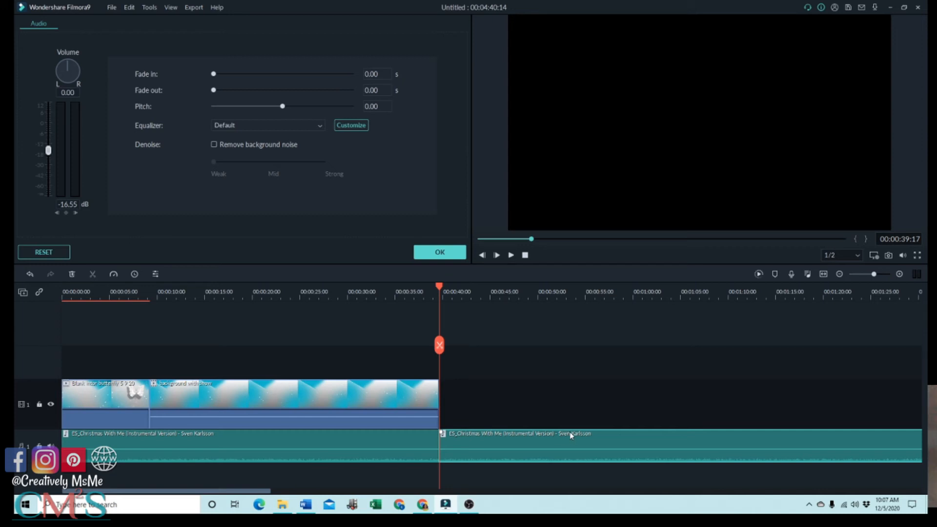
{"action": "left_click", "coordinate": [72, 274]}
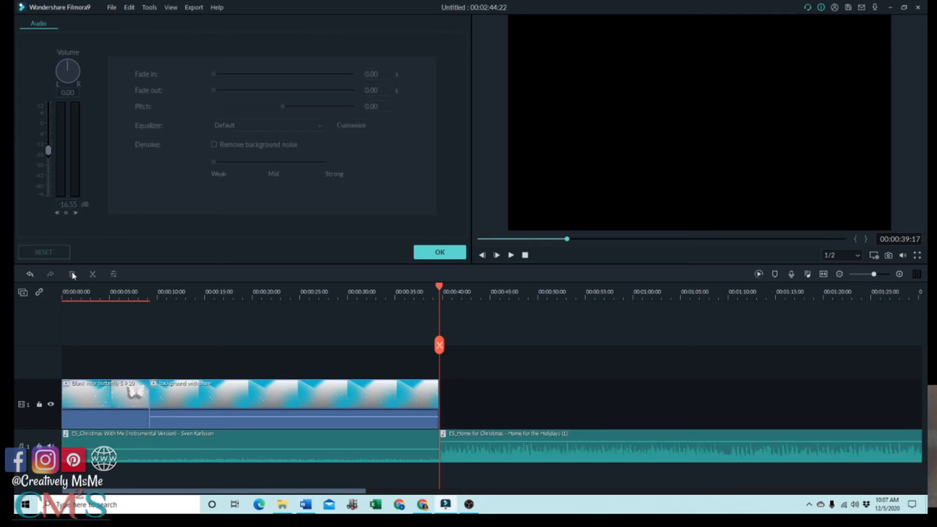
{"action": "left_click", "coordinate": [523, 440]}
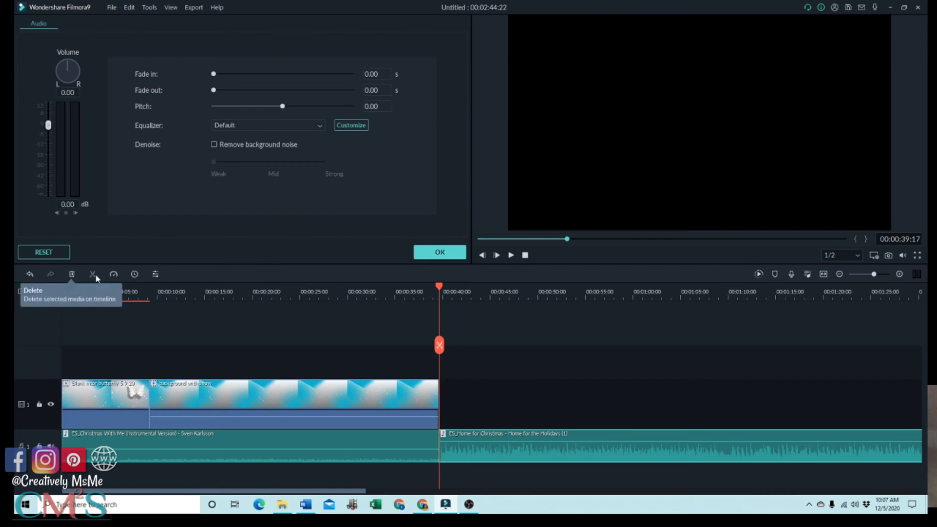
{"action": "left_click", "coordinate": [72, 275]}
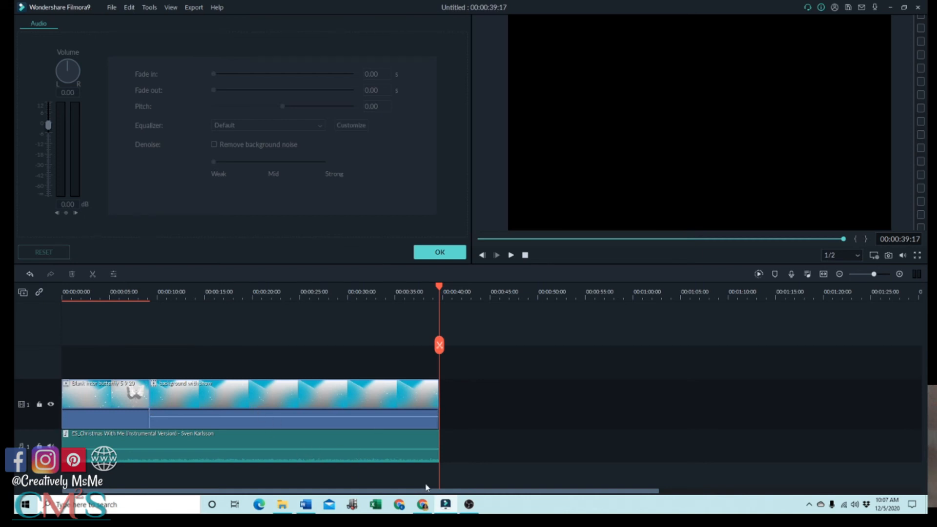
Play the timeline from the beginning to preview the trimmed music with the intro, stopping at the start of the snow background clip.
{"action": "left_click_drag", "start_coordinate": [441, 288], "coordinate": [391, 288]}
{"action": "left_click_drag", "start_coordinate": [292, 342], "coordinate": [63, 387]}
{"action": "left_click", "coordinate": [511, 254]}
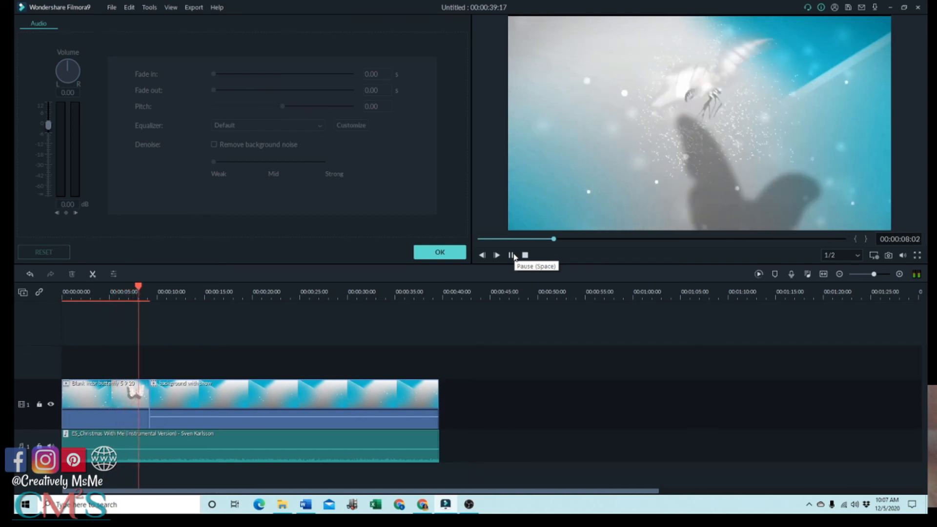
{"action": "left_click", "coordinate": [511, 255]}
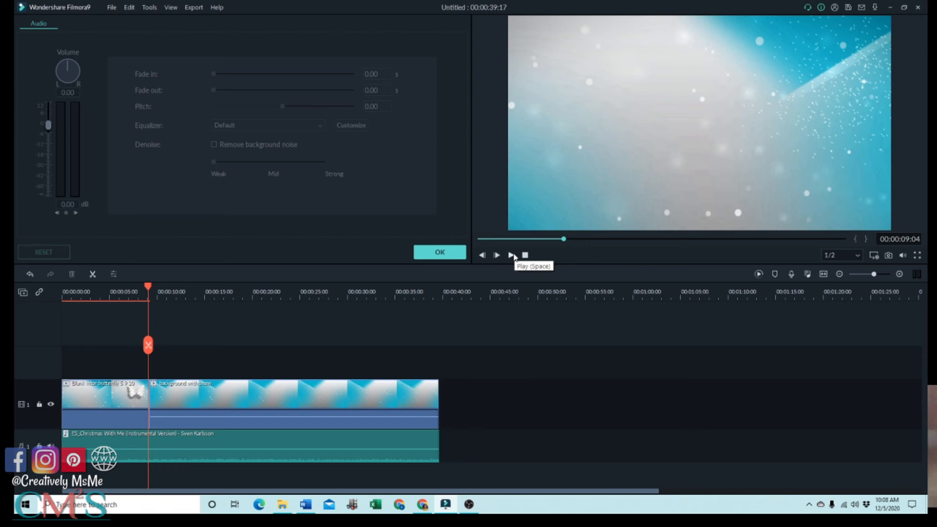
Lower the music clip's volume to -22.55 dB, check the butterfly intro clip's audio settings and close them.
{"action": "left_click", "coordinate": [201, 444]}
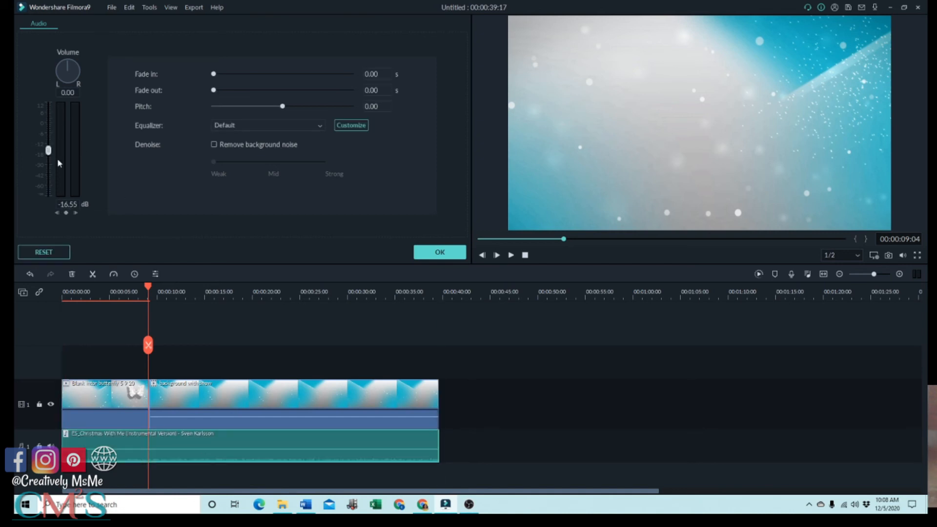
{"action": "left_click_drag", "start_coordinate": [48, 153], "coordinate": [48, 161]}
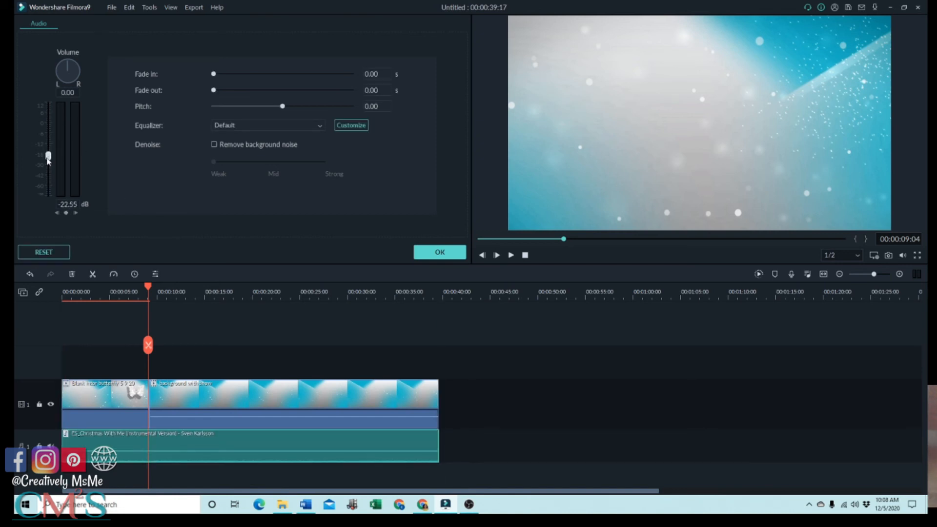
{"action": "left_click", "coordinate": [96, 401]}
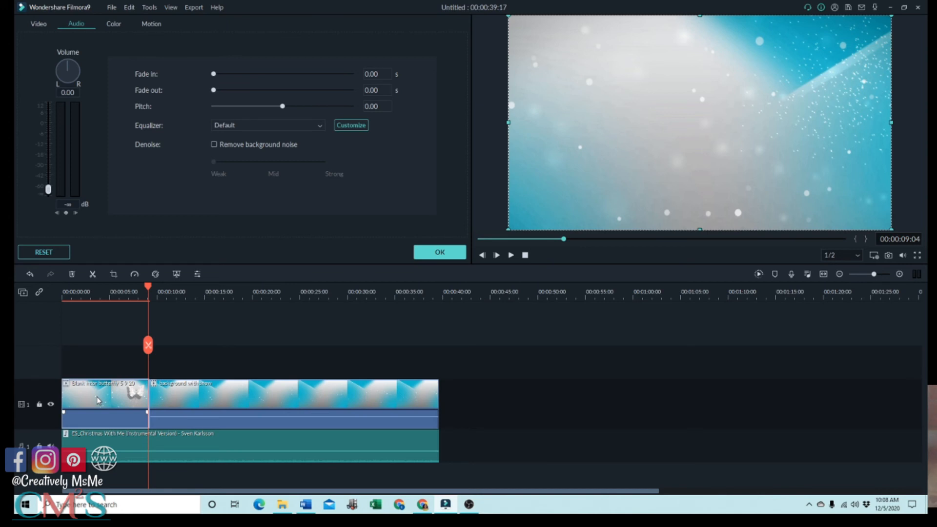
{"action": "left_click", "coordinate": [439, 252]}
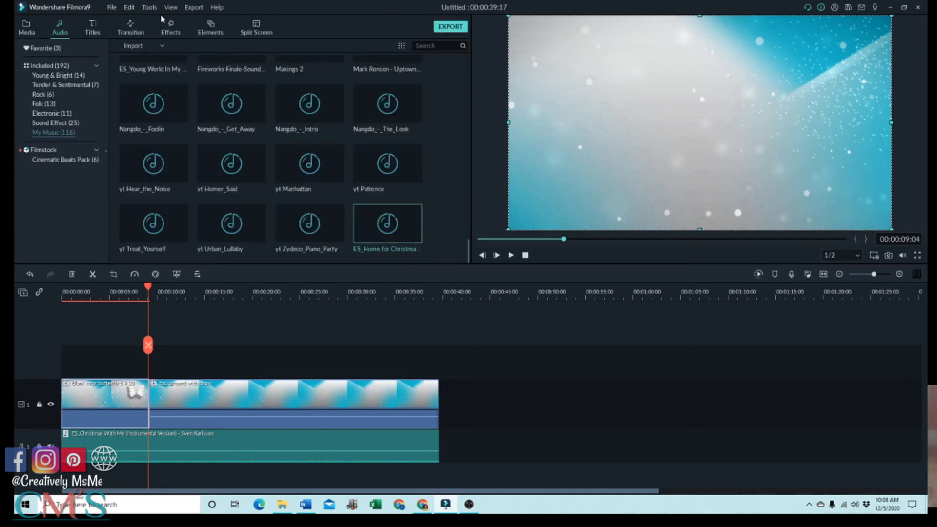
Add the "Long Sub voice 6 19 20" clip from the shared media to video track 2, aligned with the start of the snow background clip.
{"action": "left_click", "coordinate": [21, 28]}
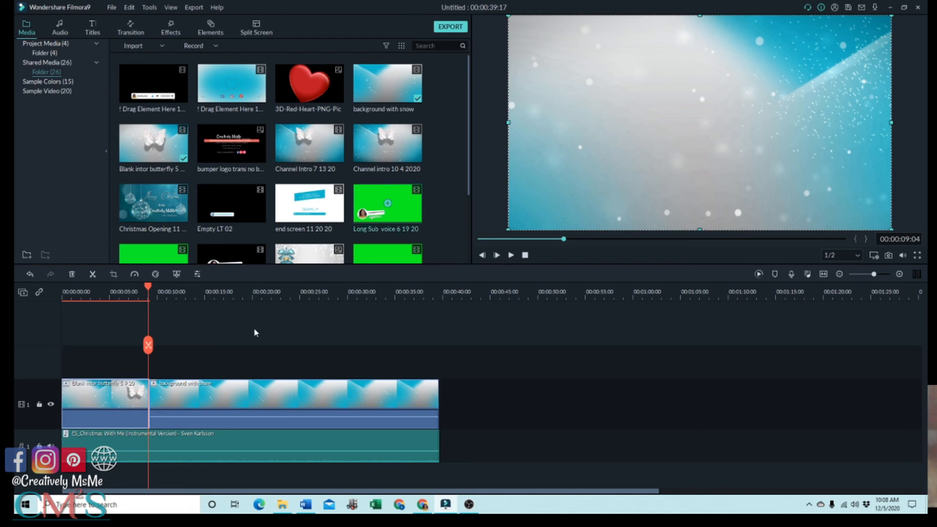
{"action": "left_click", "coordinate": [402, 222]}
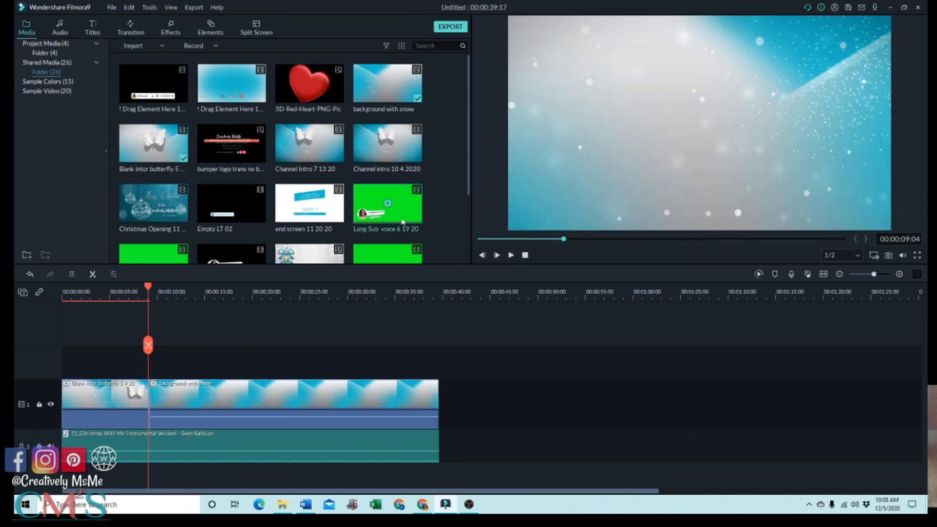
{"action": "left_click_drag", "start_coordinate": [404, 226], "coordinate": [187, 365]}
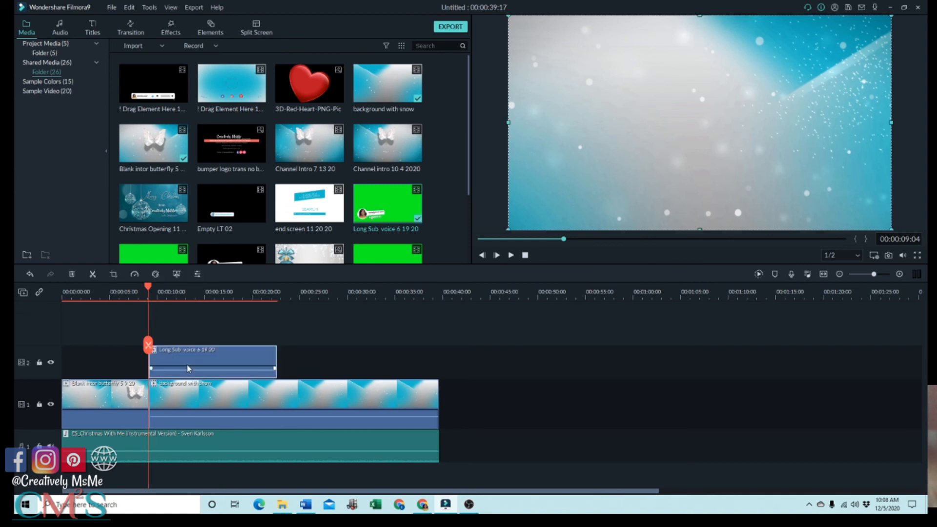
Raise the music clip's volume to 2.36 dB on the timeline and preview it against the voice clip.
{"action": "left_click_drag", "start_coordinate": [191, 453], "coordinate": [191, 436]}
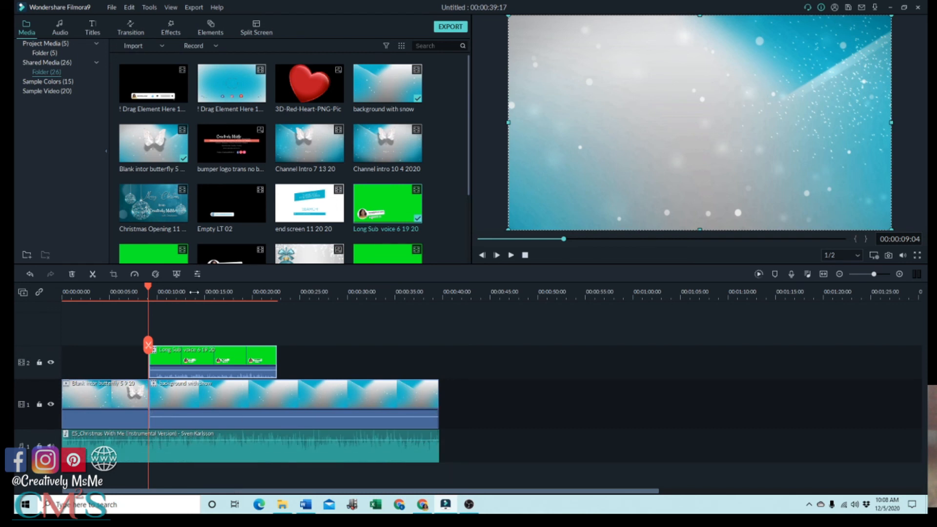
{"action": "left_click", "coordinate": [511, 256]}
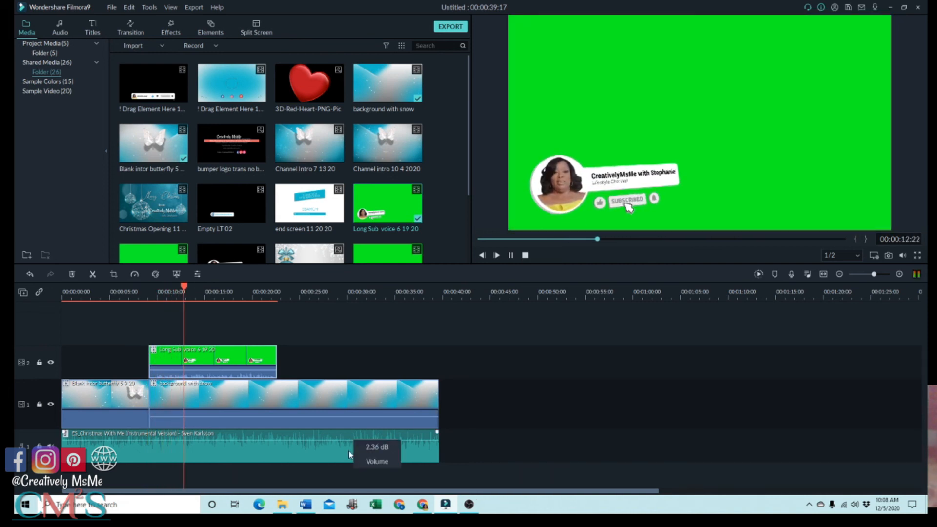
{"action": "key", "text": "space"}
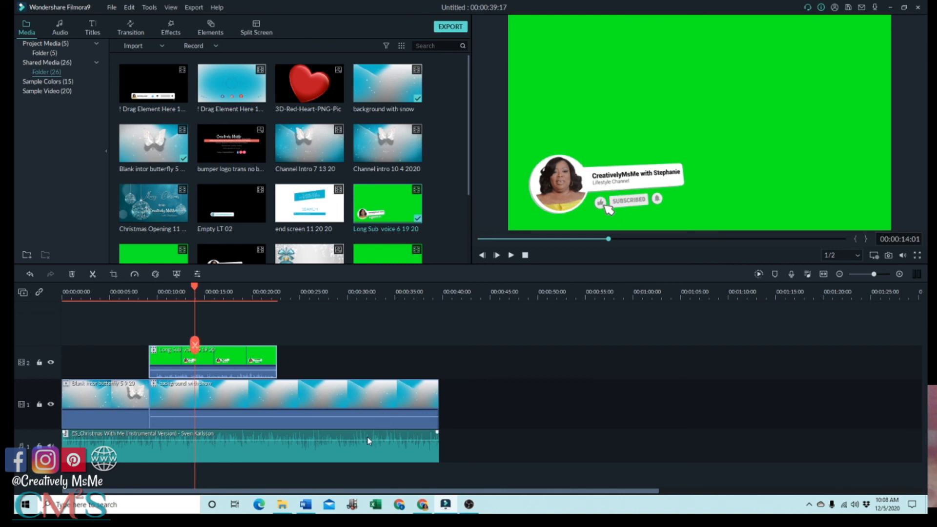
Lower the music clip's volume to -28.76 dB and preview it under the voice clip through to that clip's end.
{"action": "left_click_drag", "start_coordinate": [367, 441], "coordinate": [365, 454]}
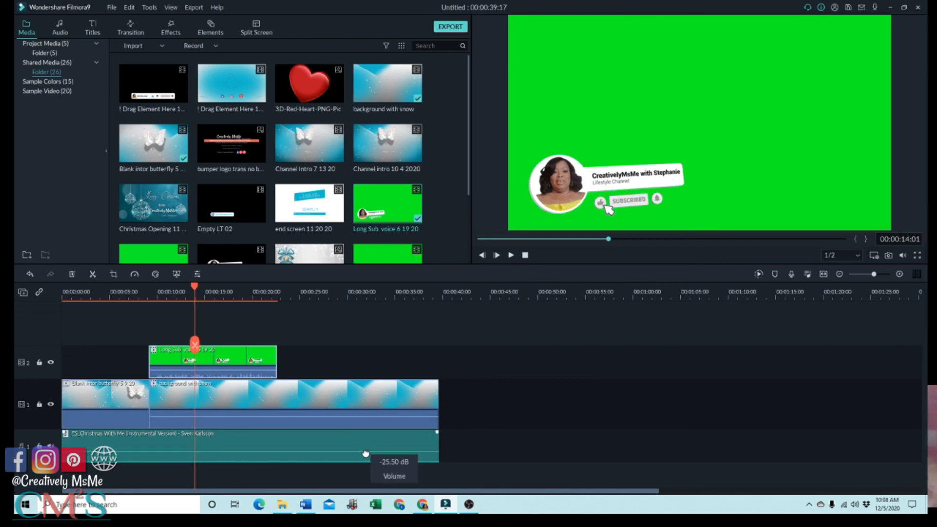
{"action": "double_click", "coordinate": [280, 444]}
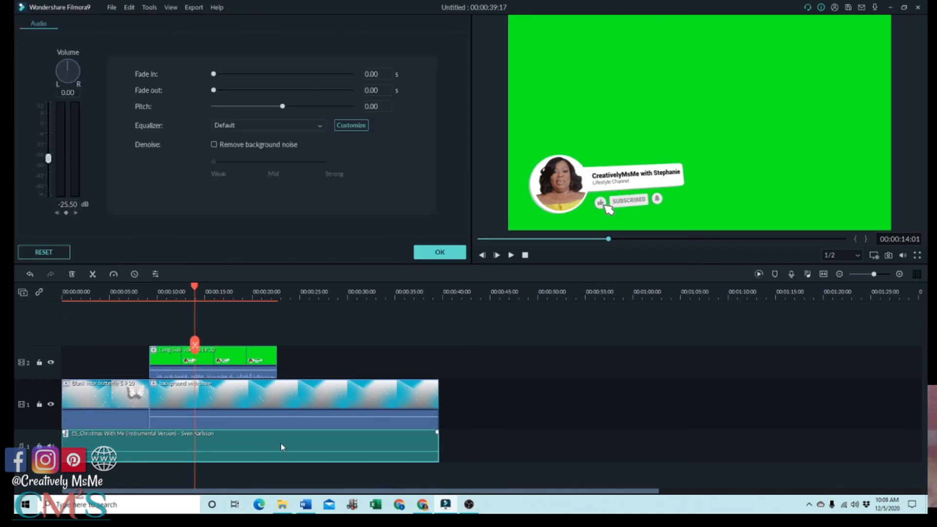
{"action": "left_click_drag", "start_coordinate": [48, 164], "coordinate": [49, 165]}
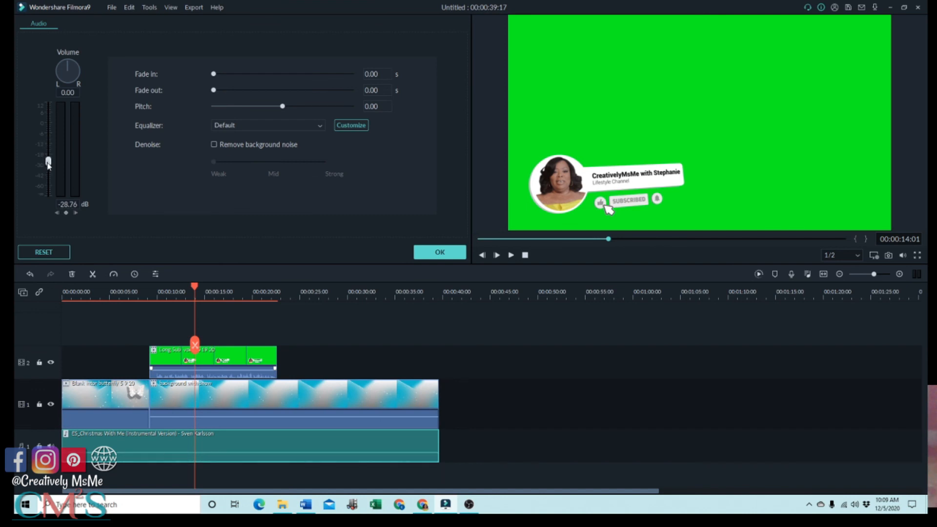
{"action": "left_click", "coordinate": [511, 255]}
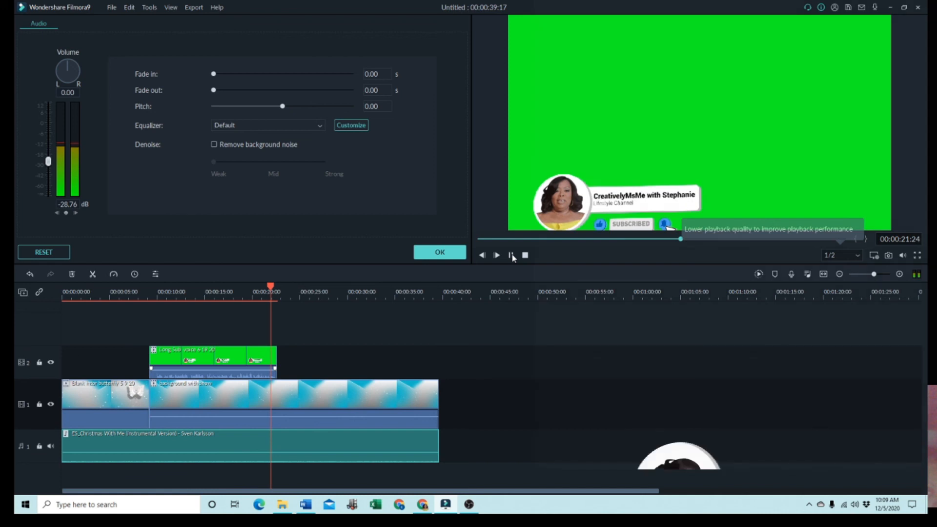
{"action": "left_click", "coordinate": [511, 255]}
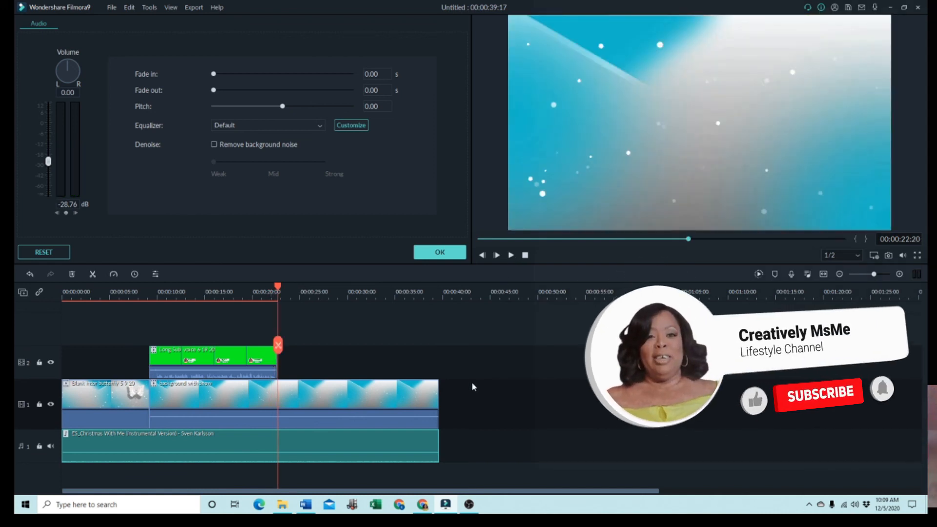